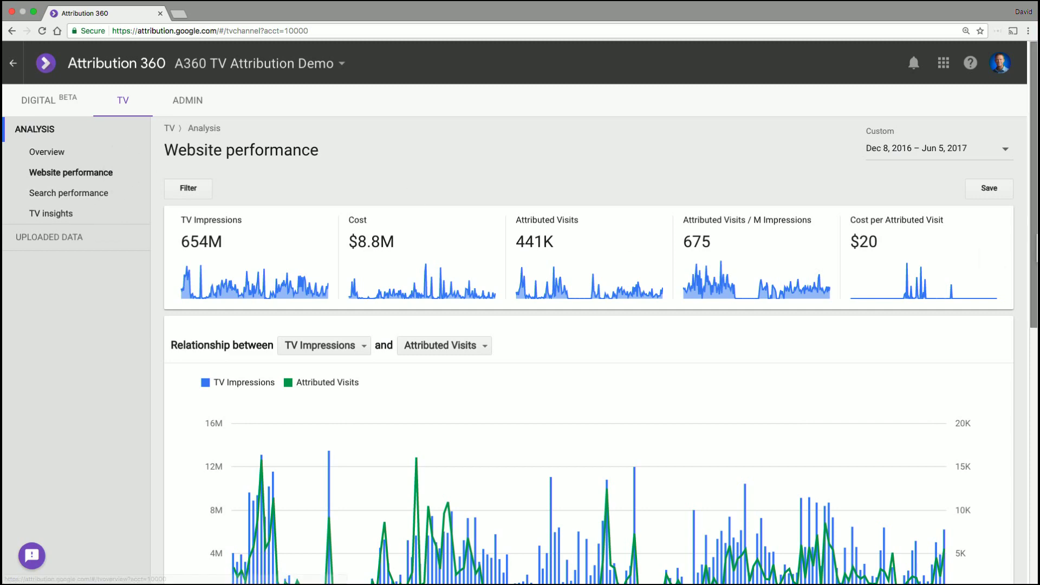
Add Daypart as a second dimension alongside Network in the Website performance table
scroll(1035, 230, down, 8)
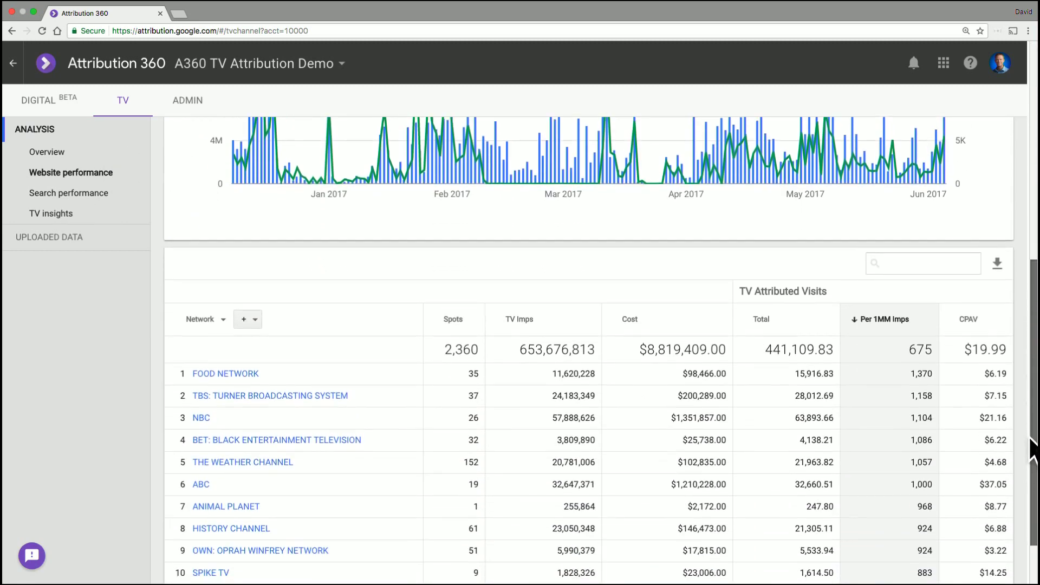
click(257, 309)
click(288, 360)
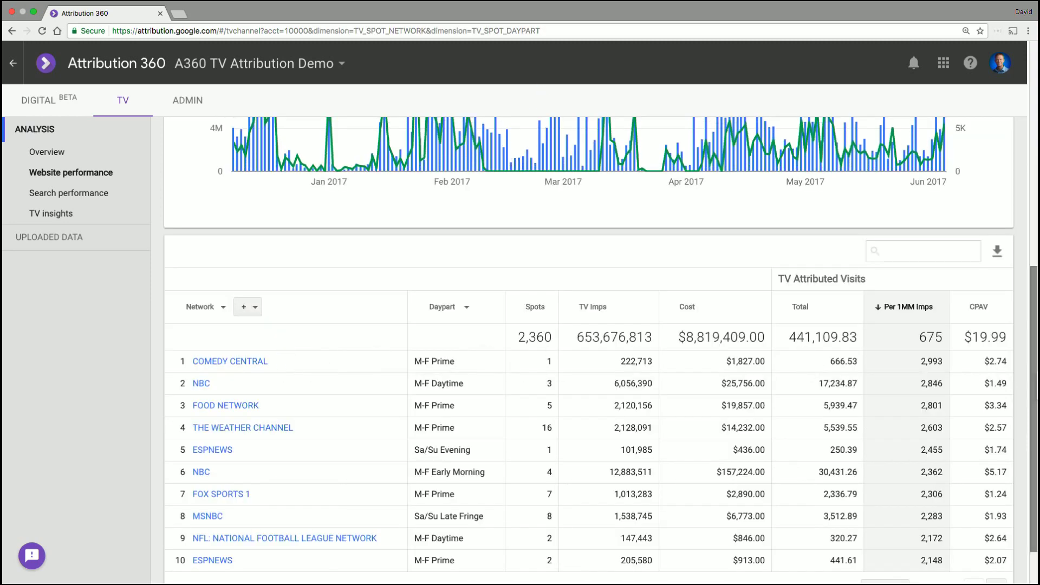
scroll(1006, 158, up, 10)
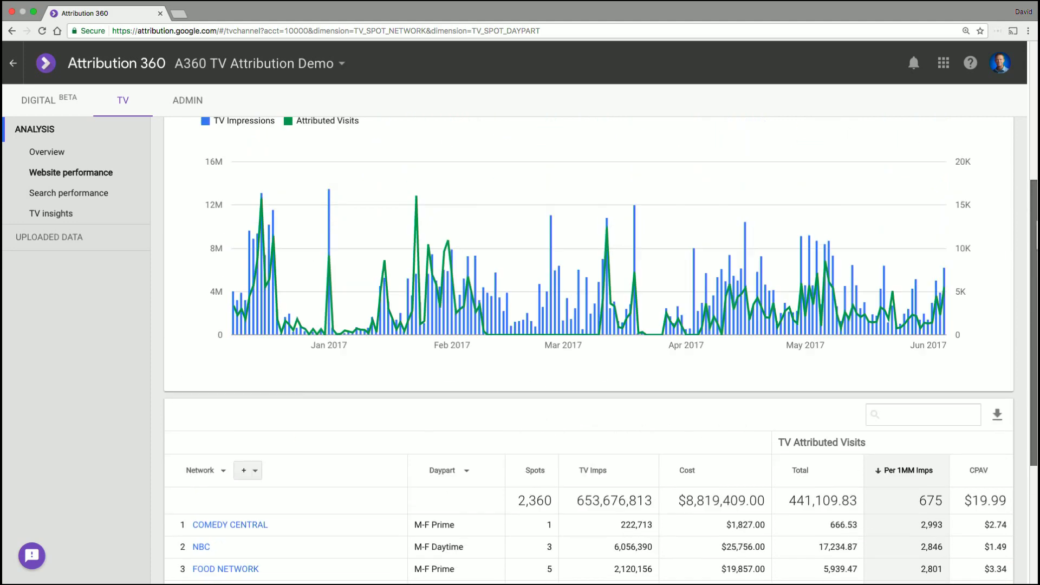
Save the Network-and-Daypart view as the custom report 'Broadcast Example'
click(996, 187)
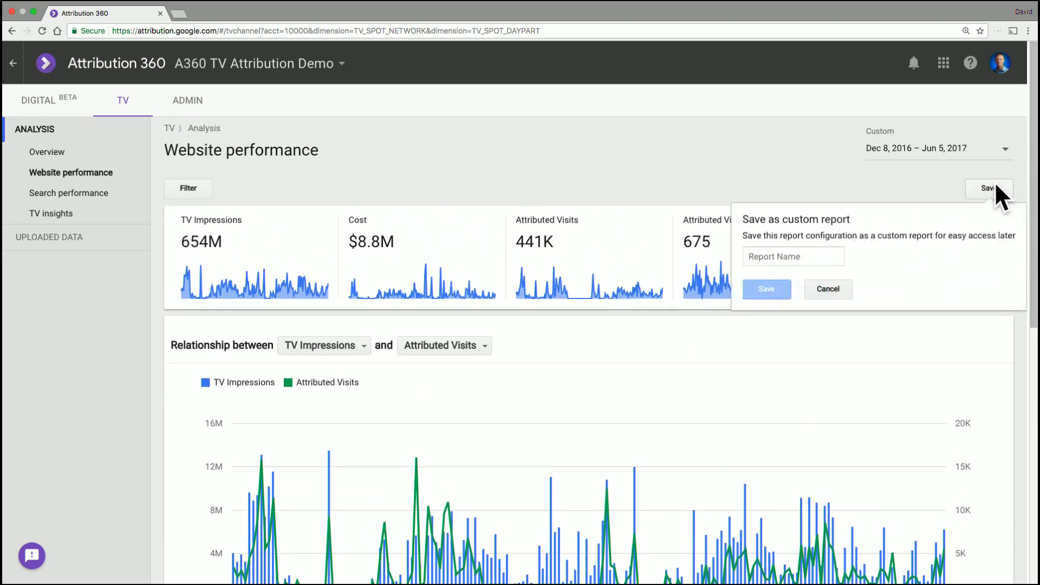
click(841, 255)
text(Broadcast Example)
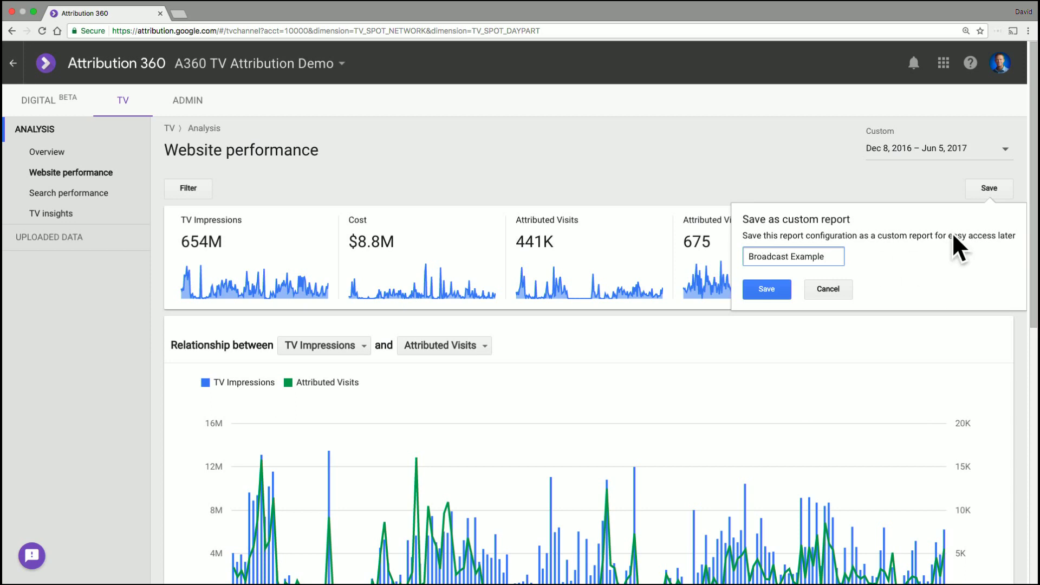
click(787, 289)
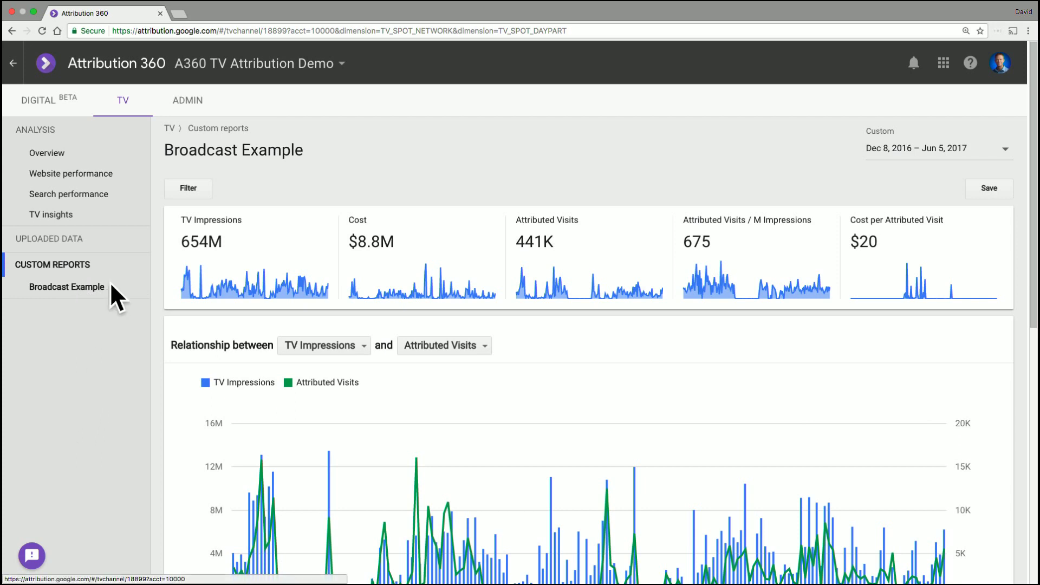
In Admin, select the Broadcast Example custom report, then go to Scheduled reports
click(202, 108)
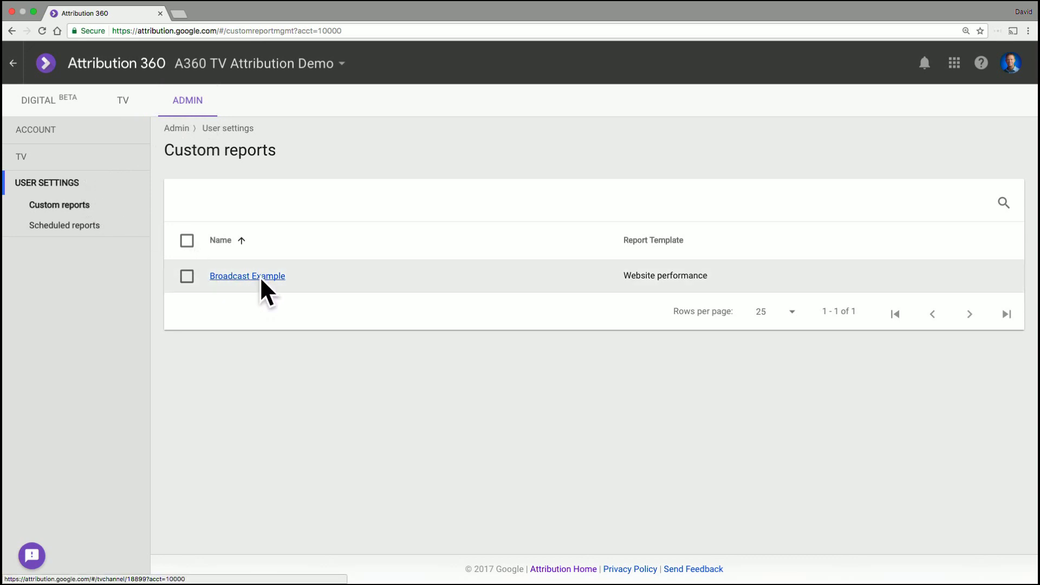
click(189, 276)
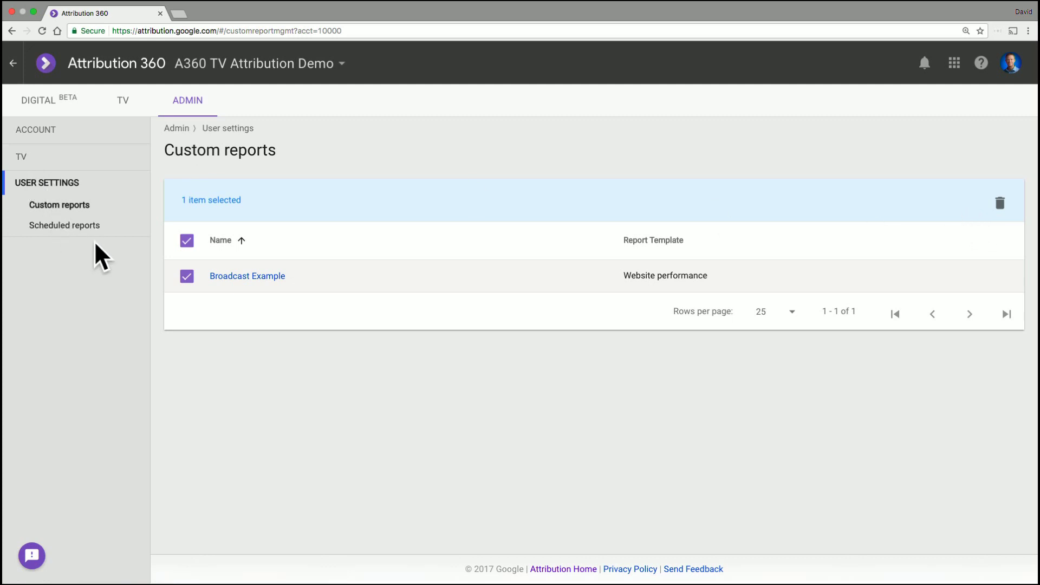
click(109, 228)
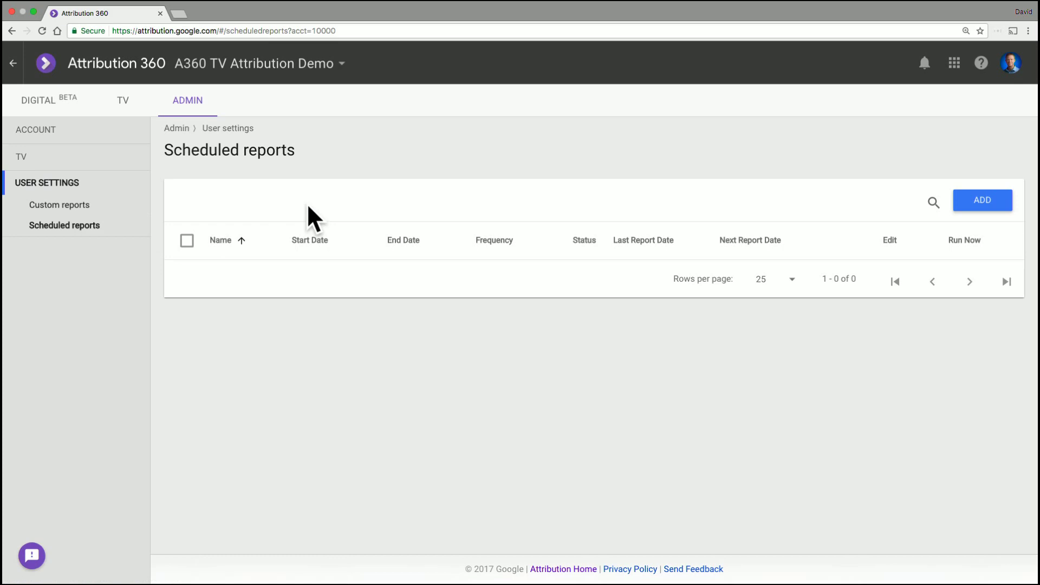
Add a new scheduled report of the TV Website type
click(967, 200)
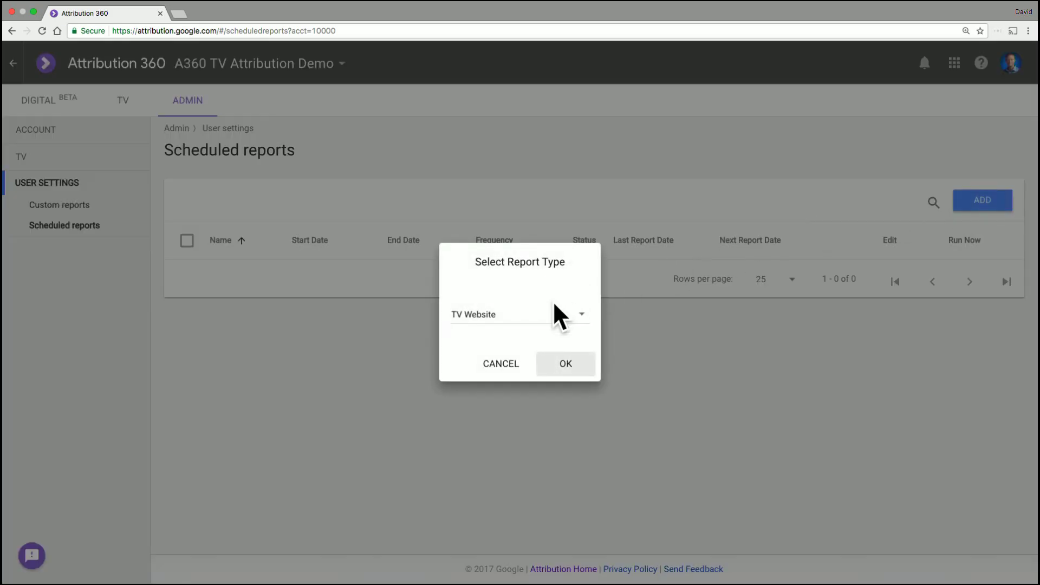
click(547, 311)
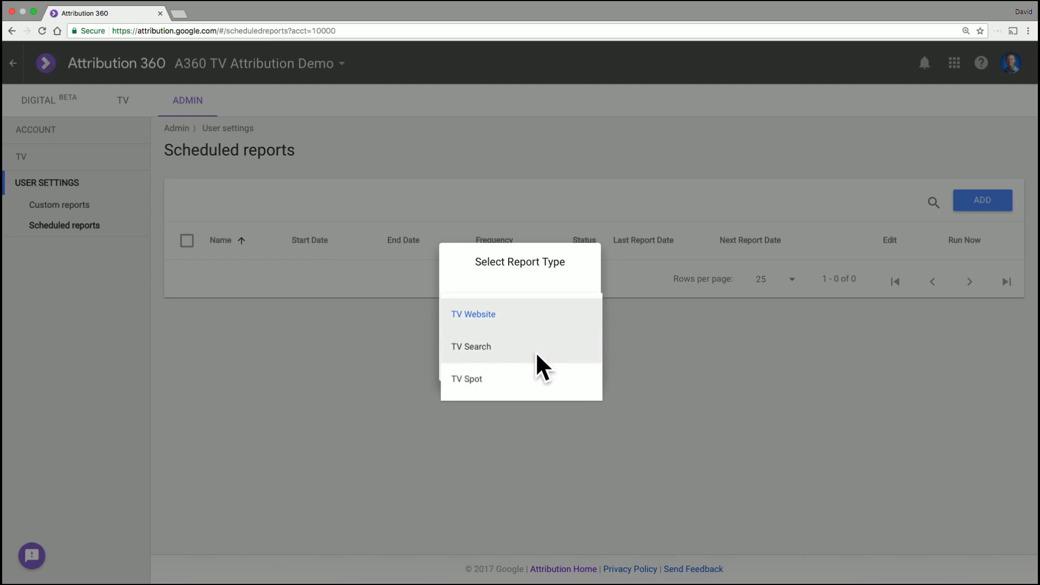
click(516, 320)
click(565, 362)
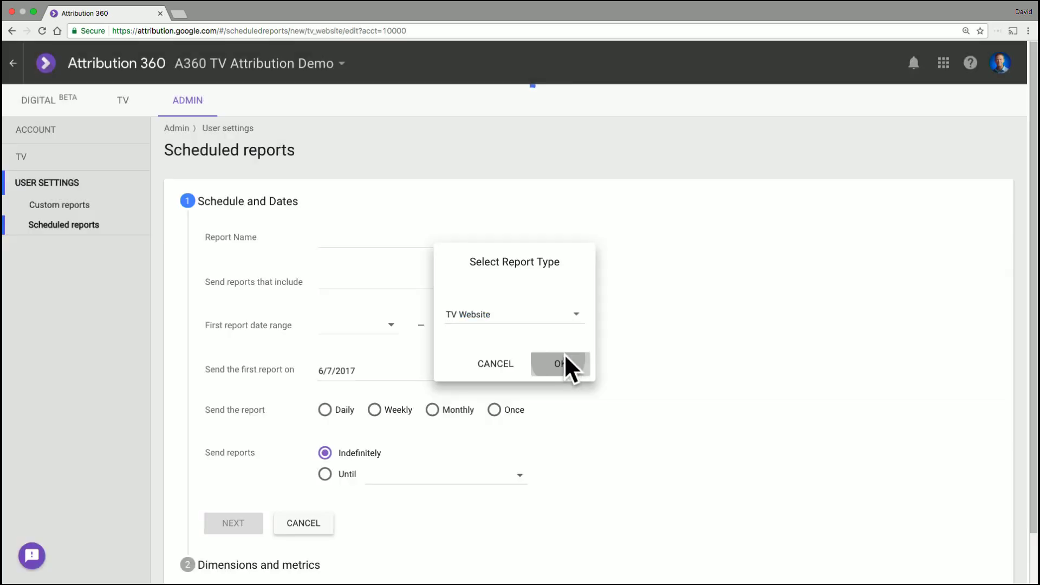
Name it 'Example report', include Monthly Data, and schedule it monthly
click(374, 237)
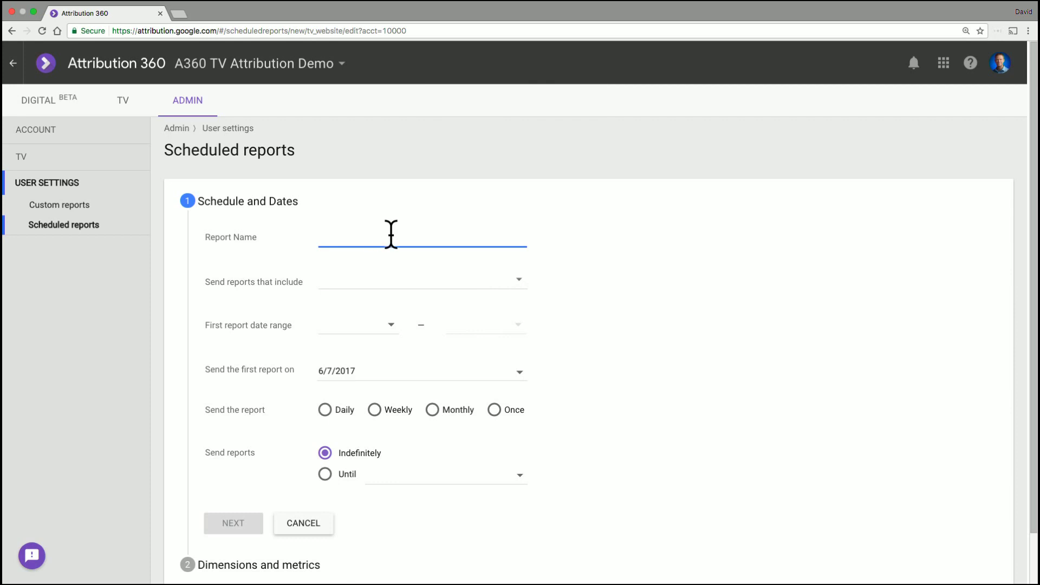
text(Example)
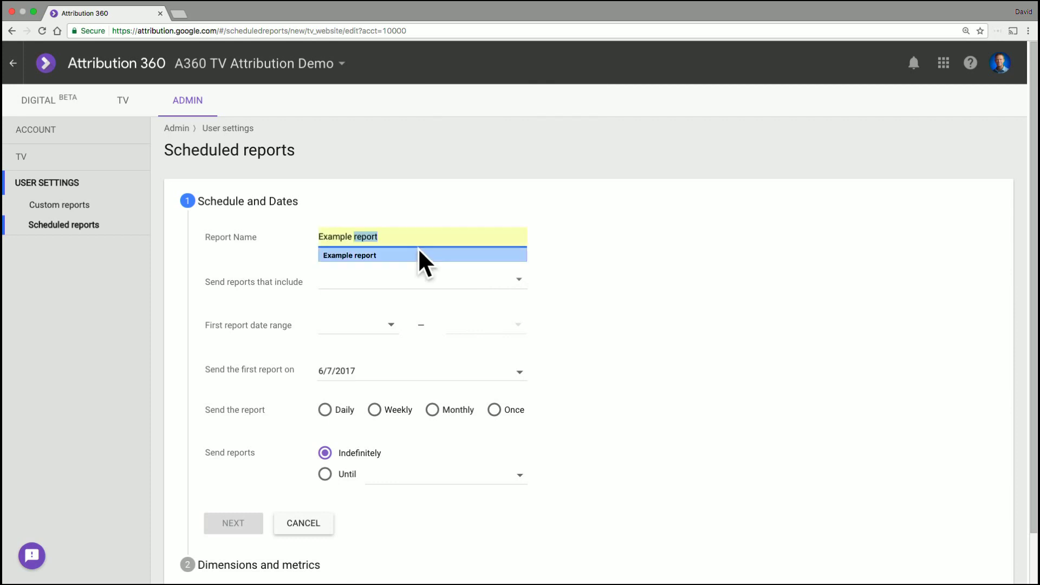
click(418, 255)
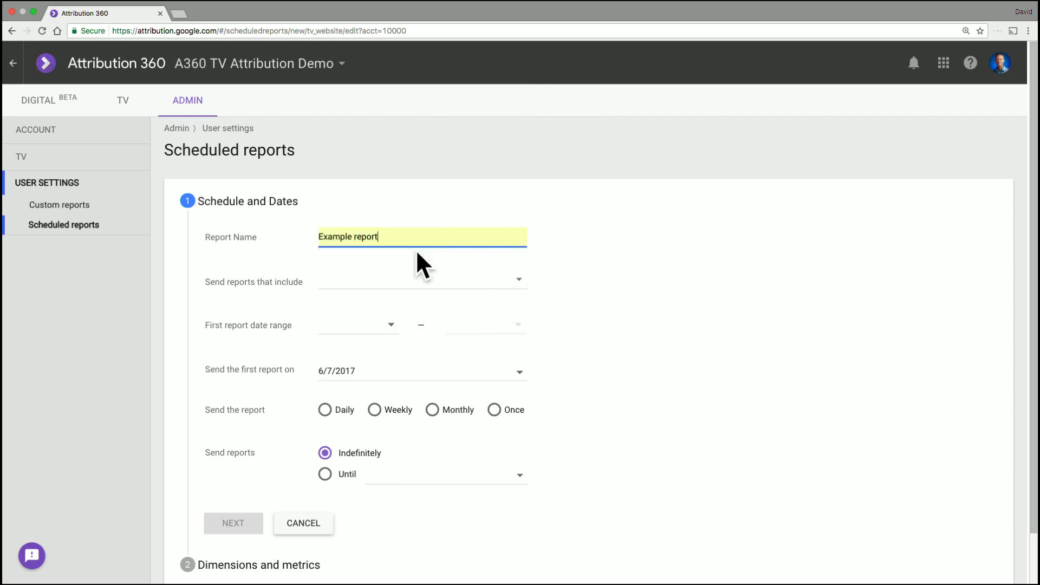
click(436, 284)
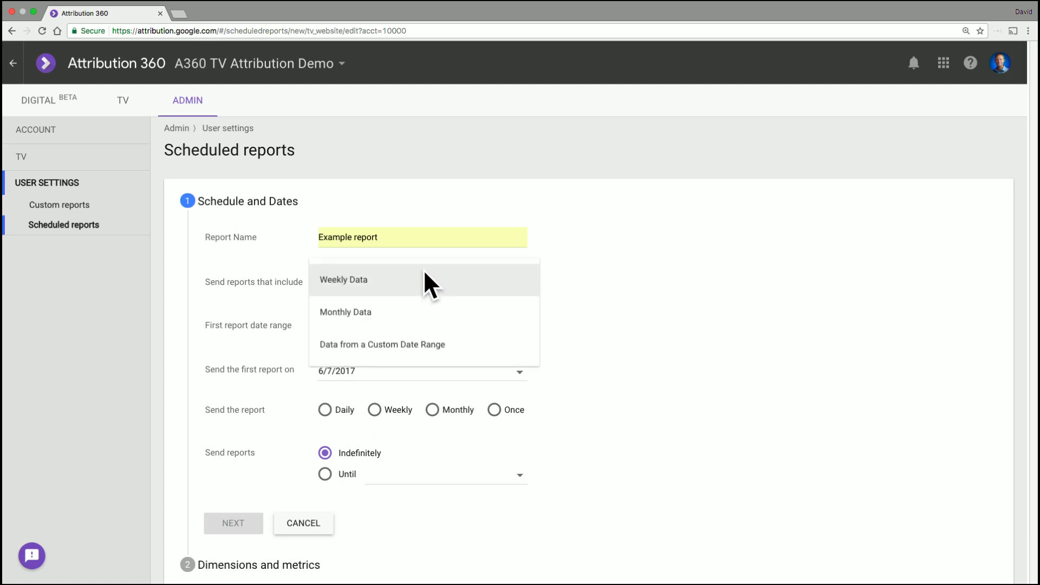
click(454, 313)
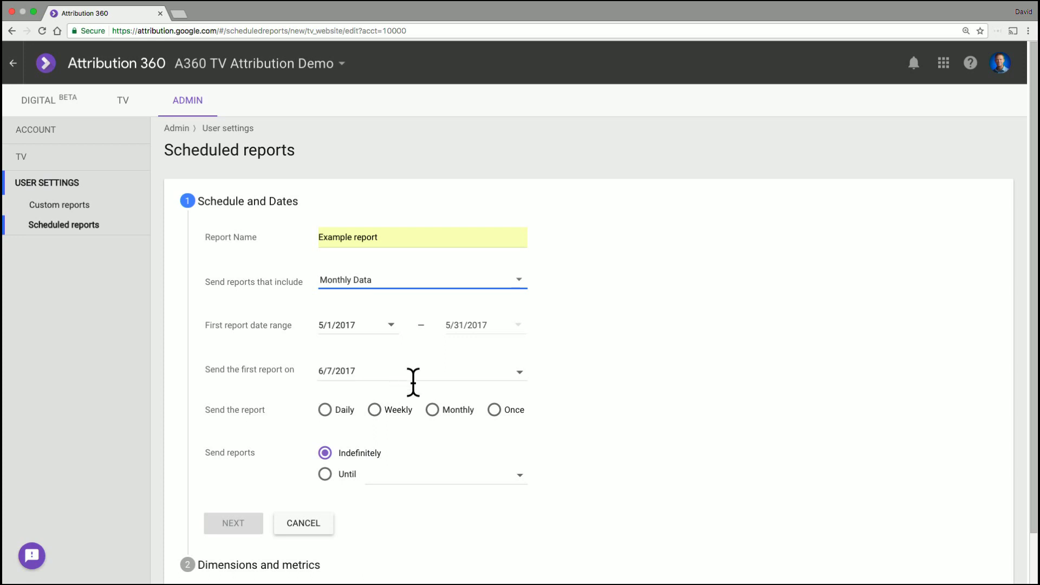
click(438, 413)
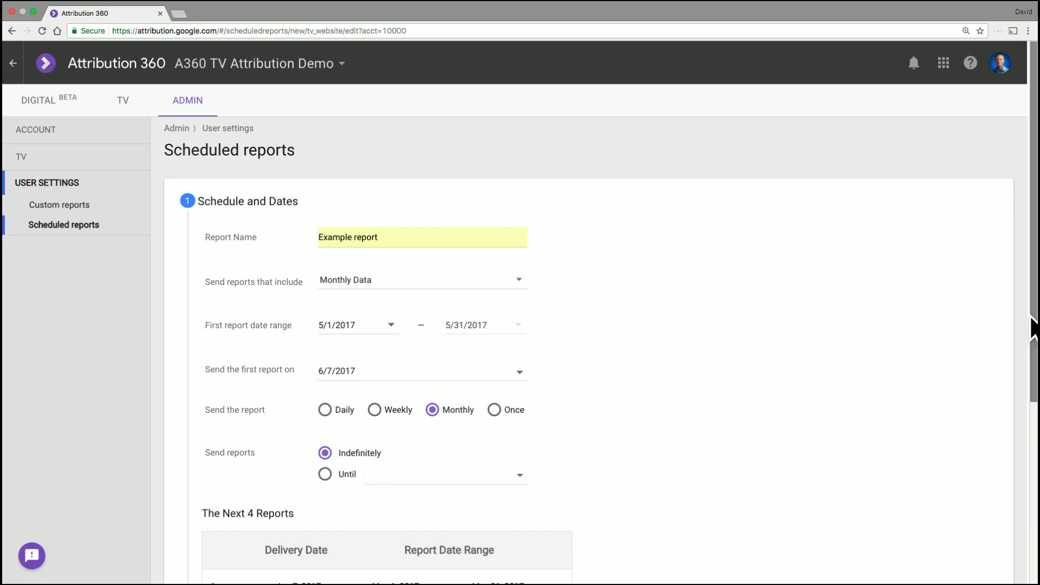
drag(1035, 315, 1031, 455)
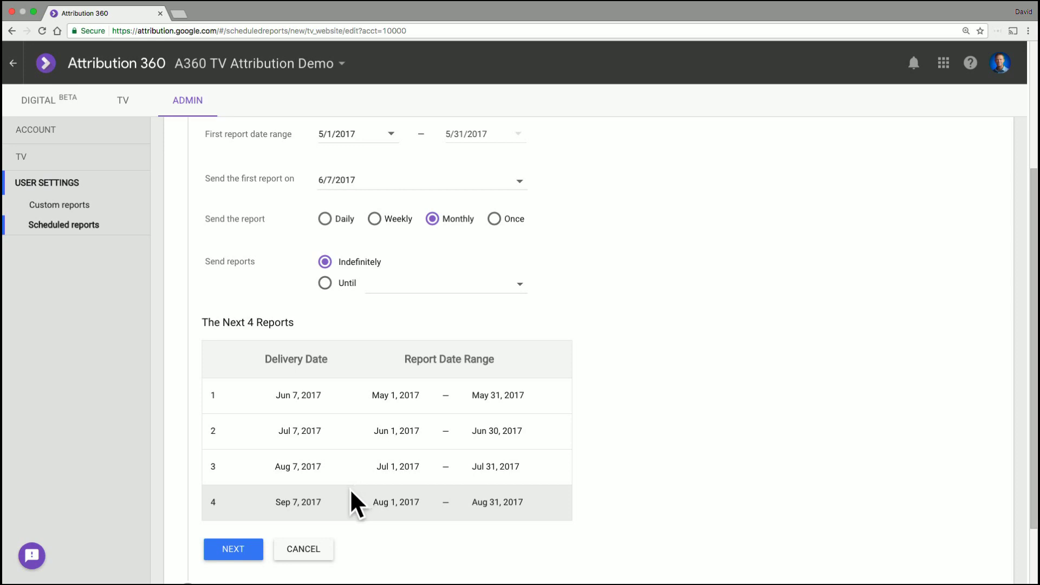
click(254, 549)
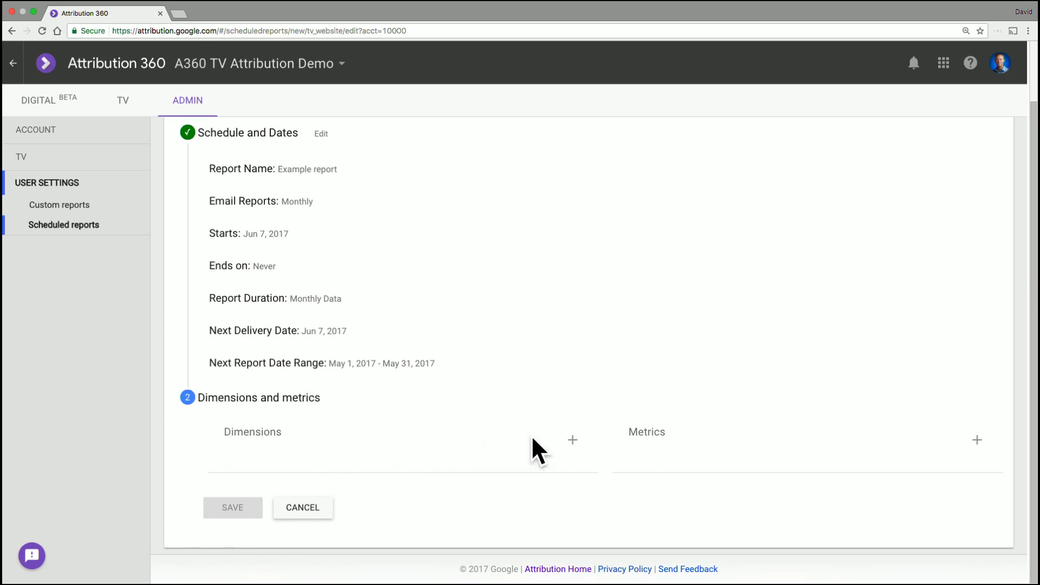
Add the dimensions Network, Date and Daypart to Example report
click(573, 439)
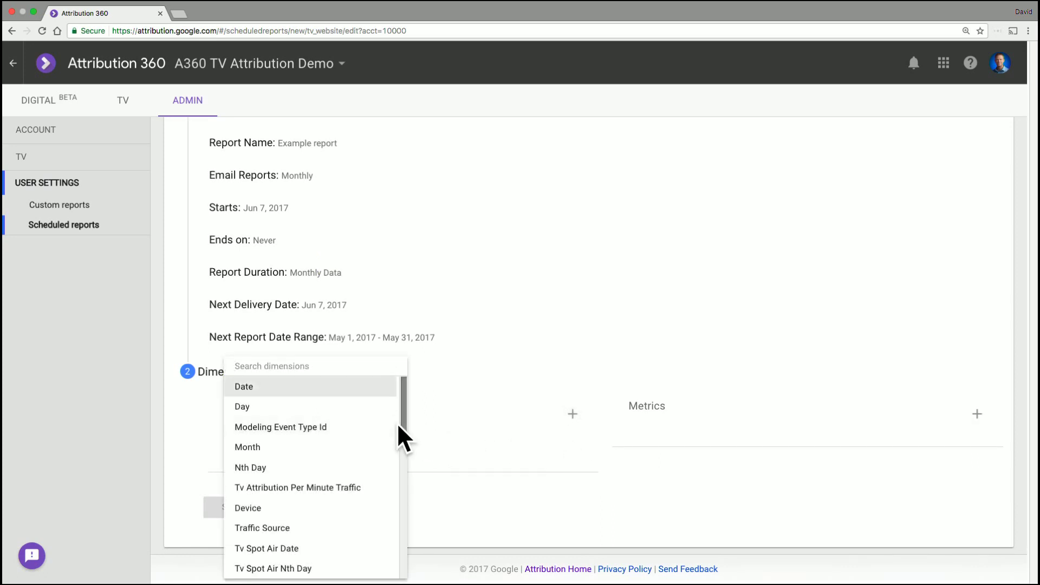
click(326, 365)
text(net)
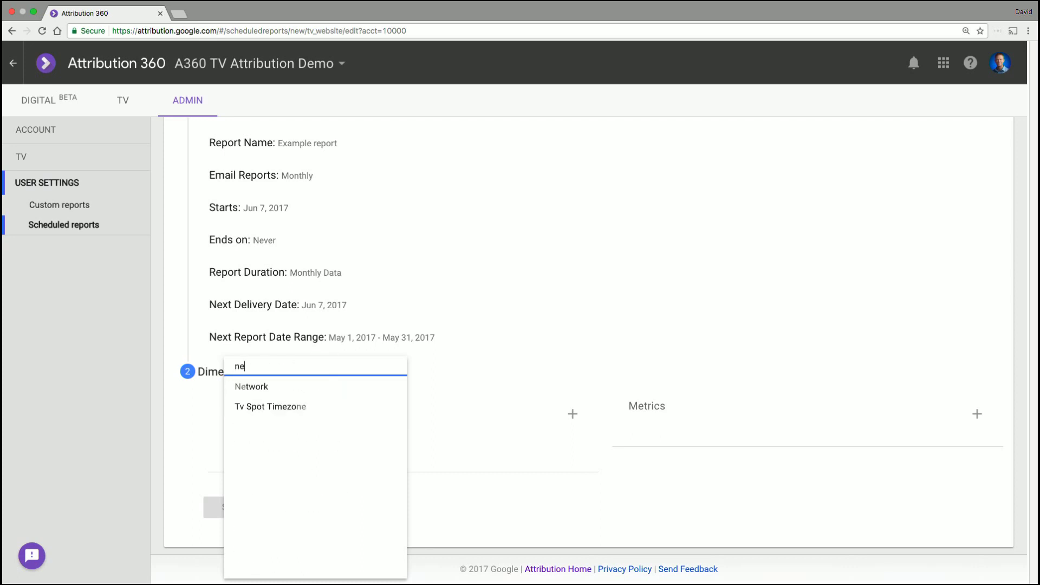
click(315, 386)
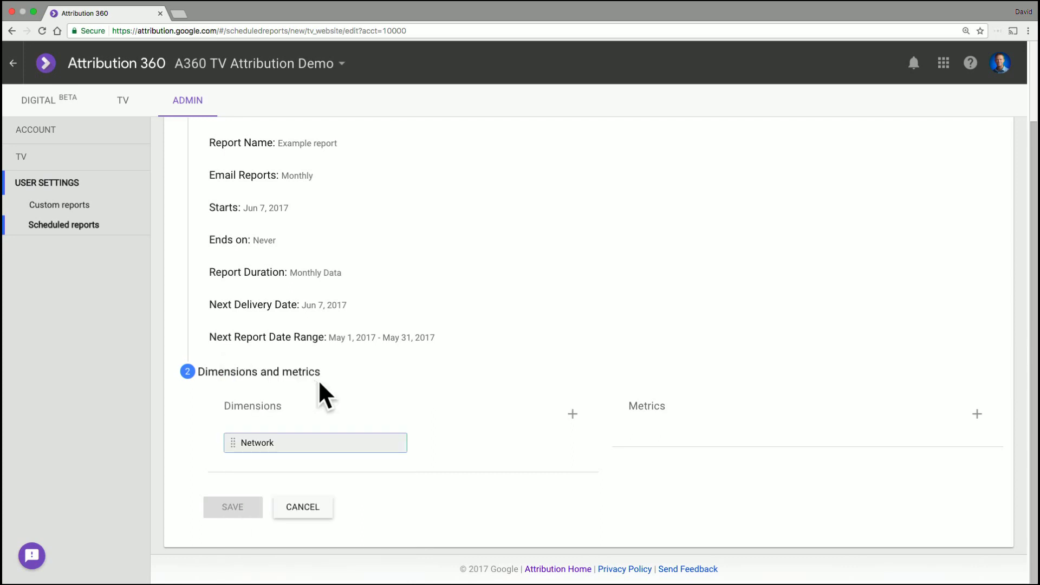
click(573, 414)
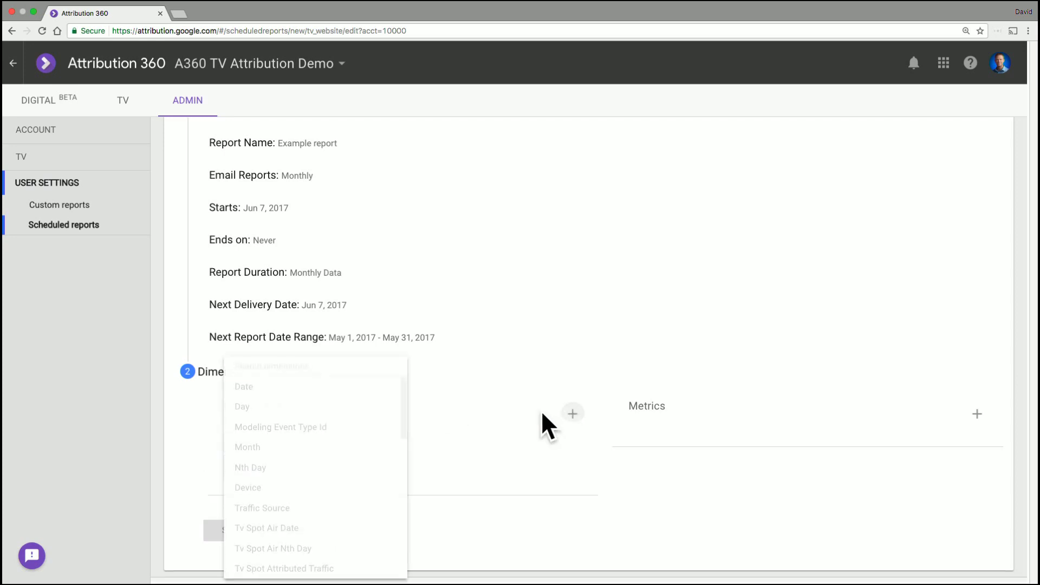
key(Down)
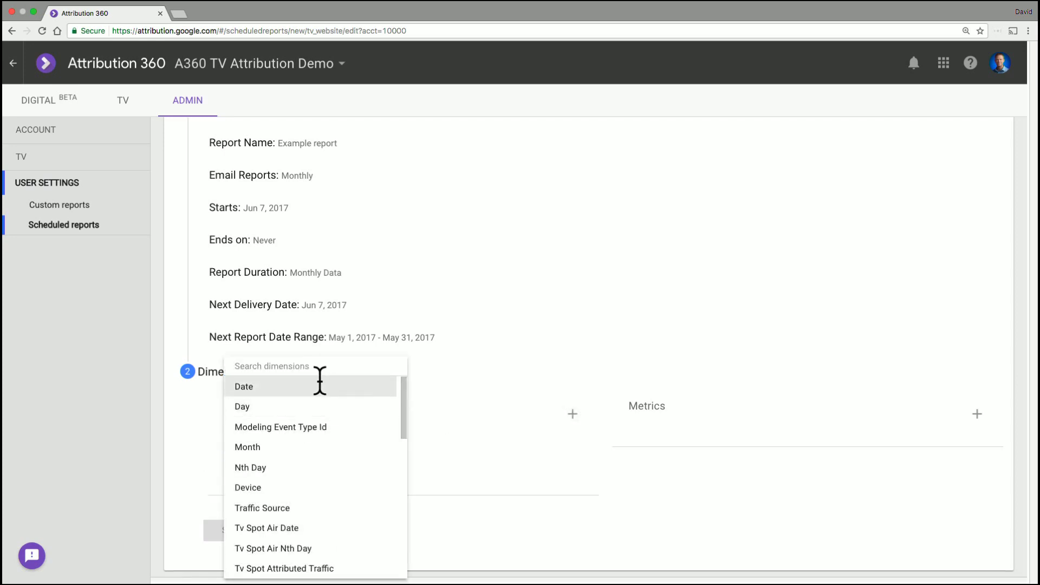
click(320, 384)
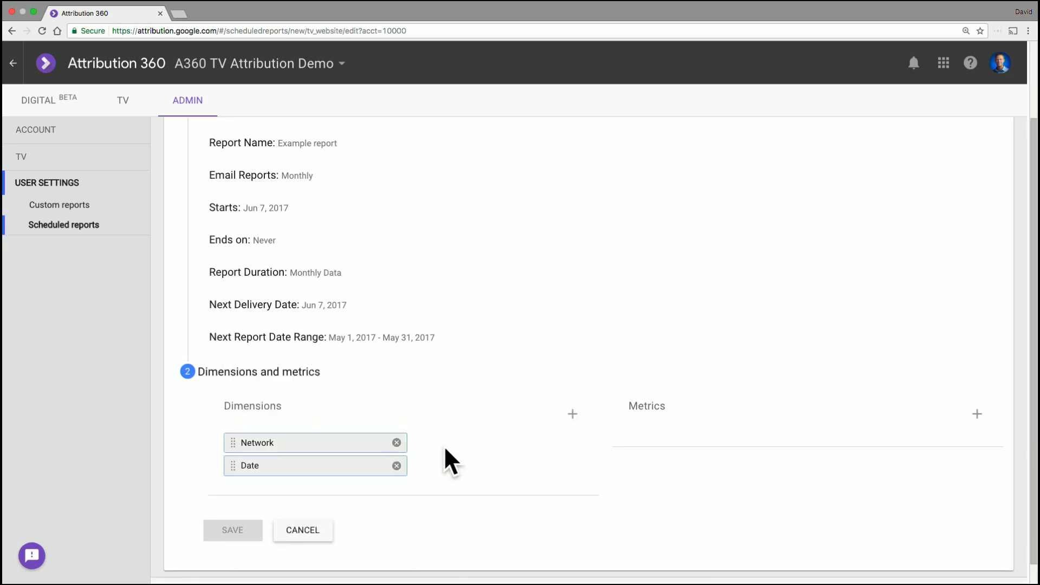
click(572, 415)
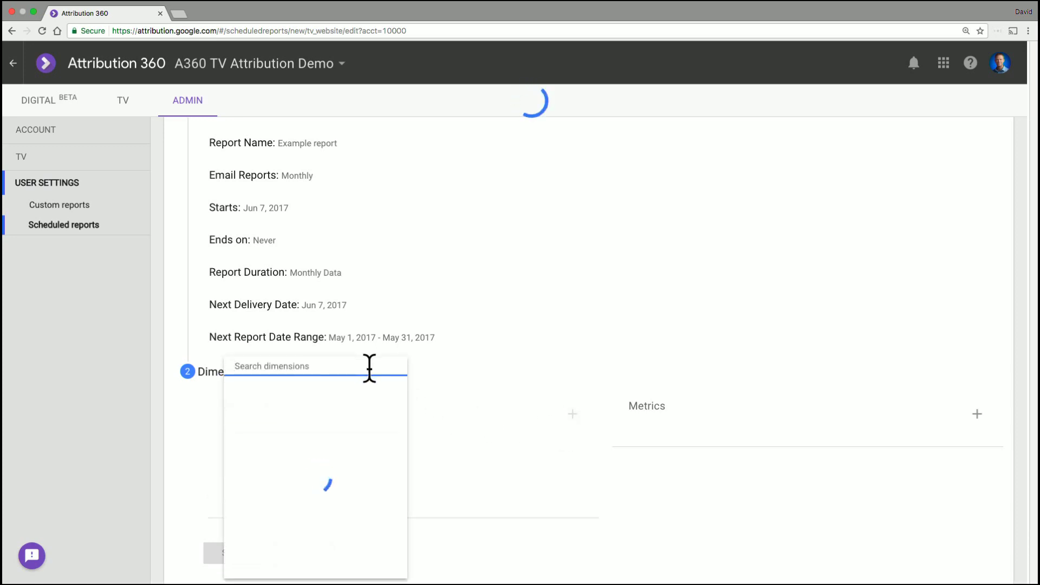
text(day)
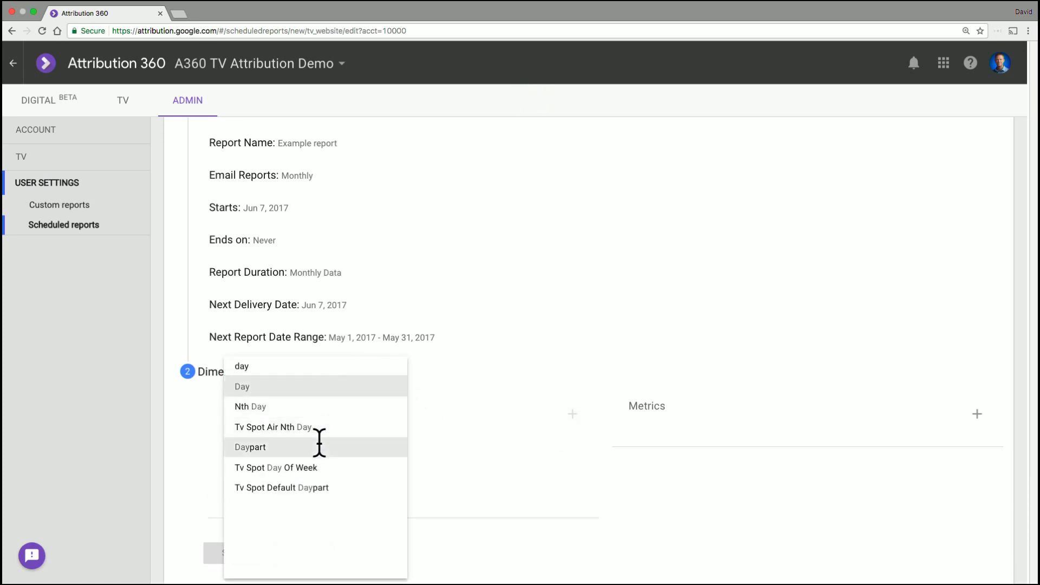
click(321, 446)
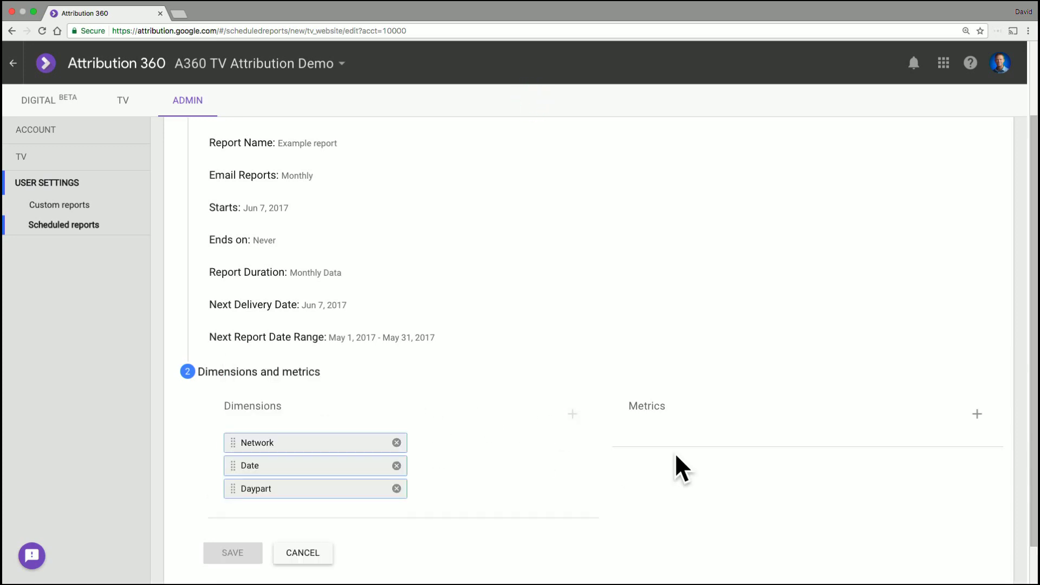
Add the metrics TV Impressions, Cost and Tv Spot Cost Efficiency
click(978, 414)
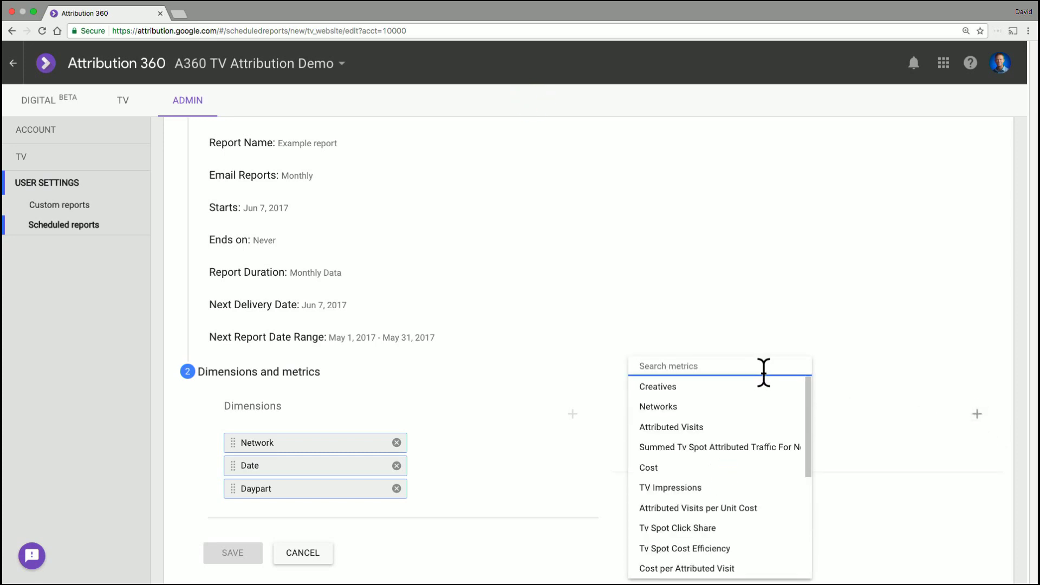
text(im)
click(755, 385)
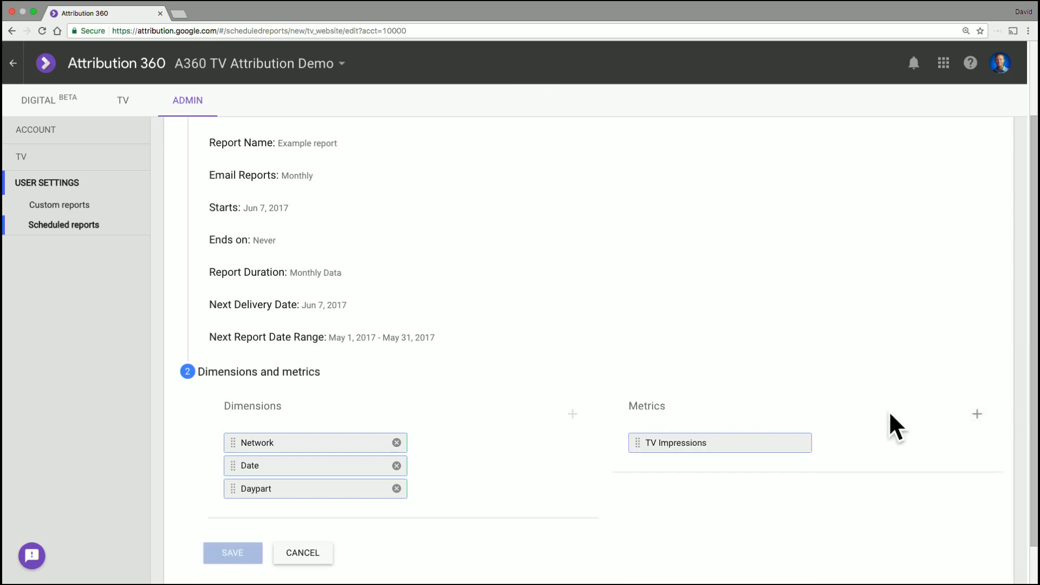
click(978, 414)
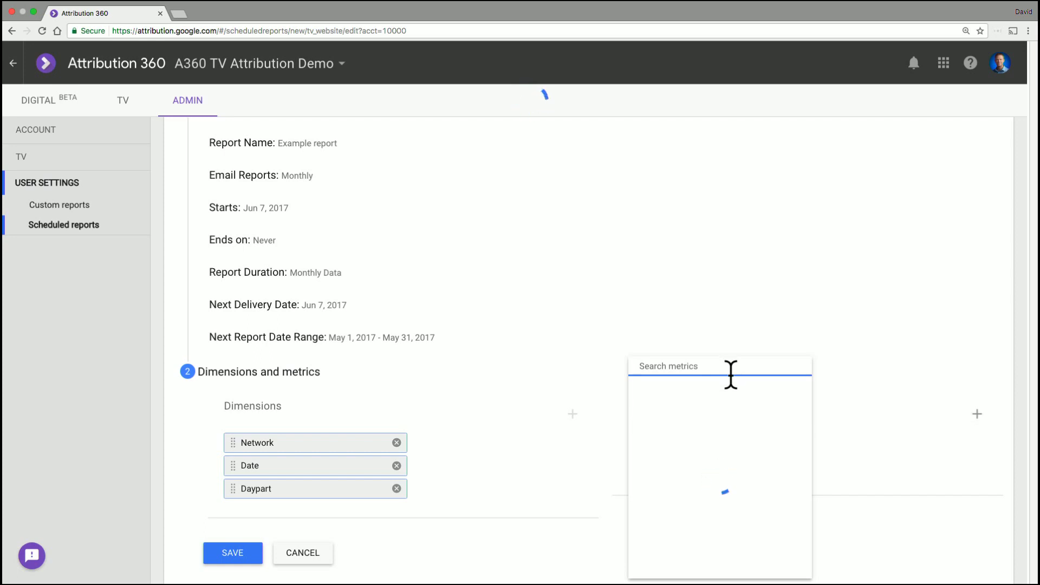
text(cost)
click(726, 389)
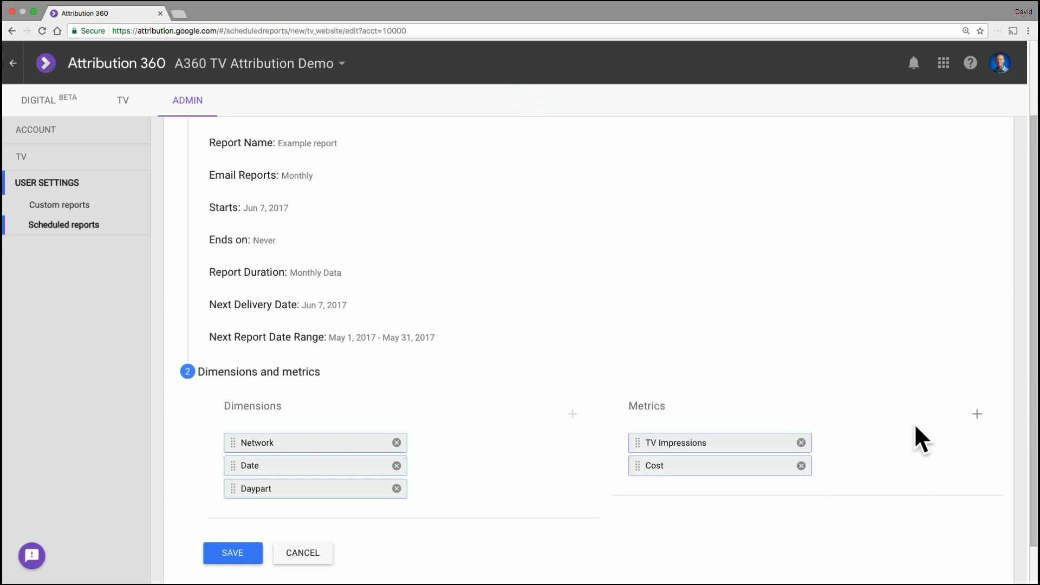
click(977, 415)
text(c)
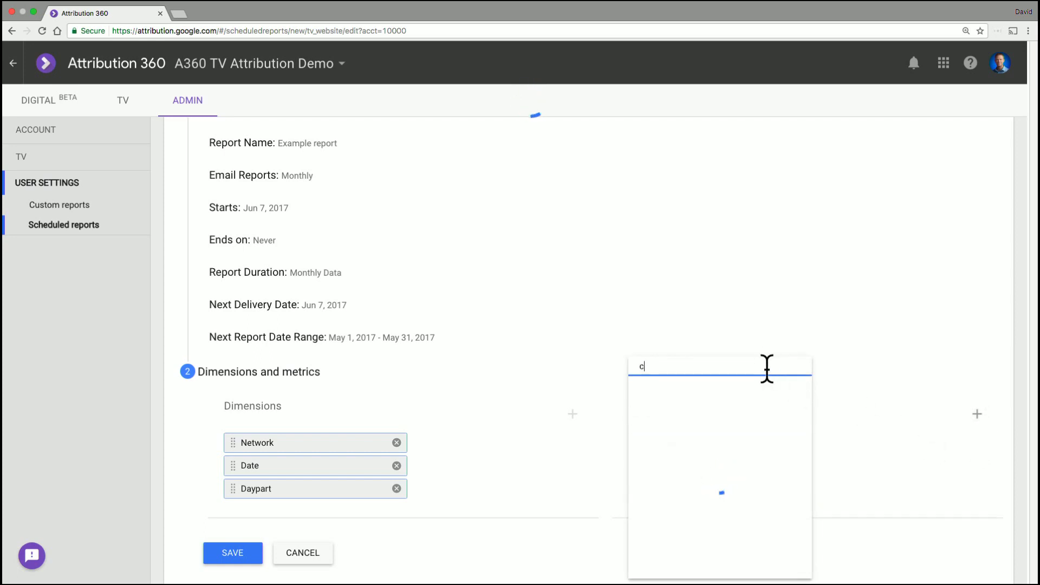
text(ost)
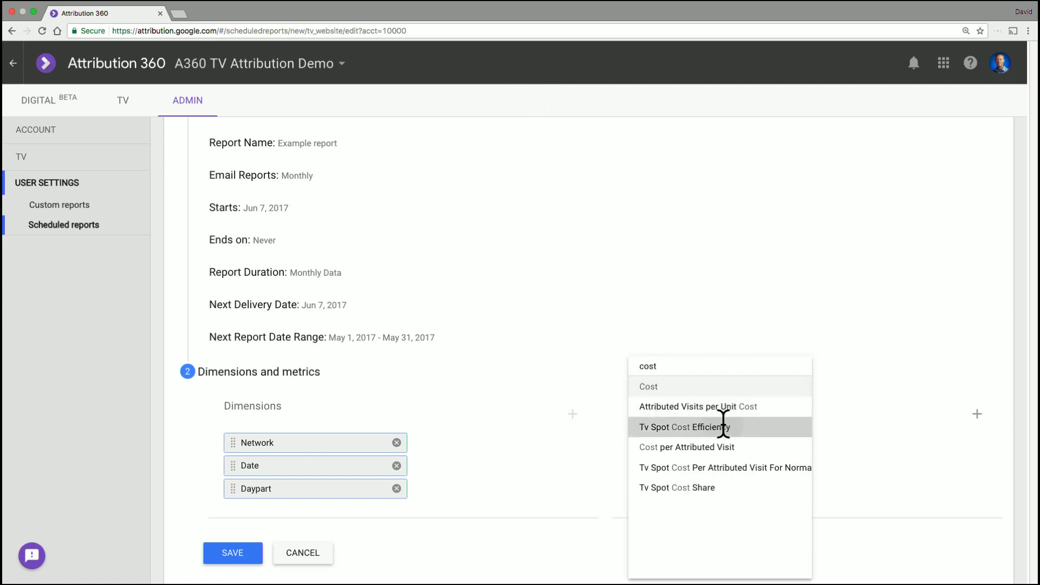
click(725, 425)
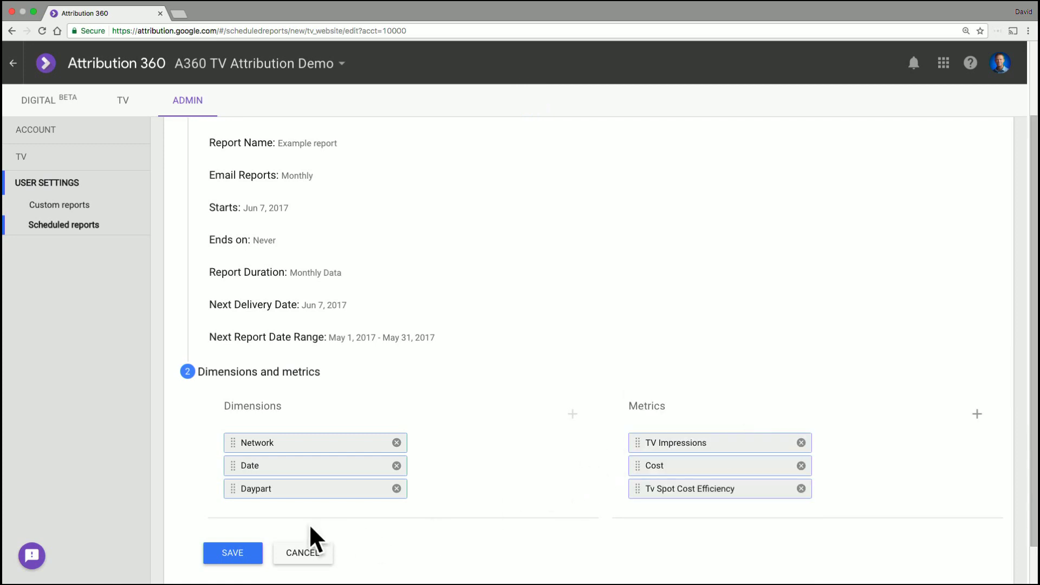
Save Example report and check its Monthly, Normal-status row in Scheduled reports
click(250, 548)
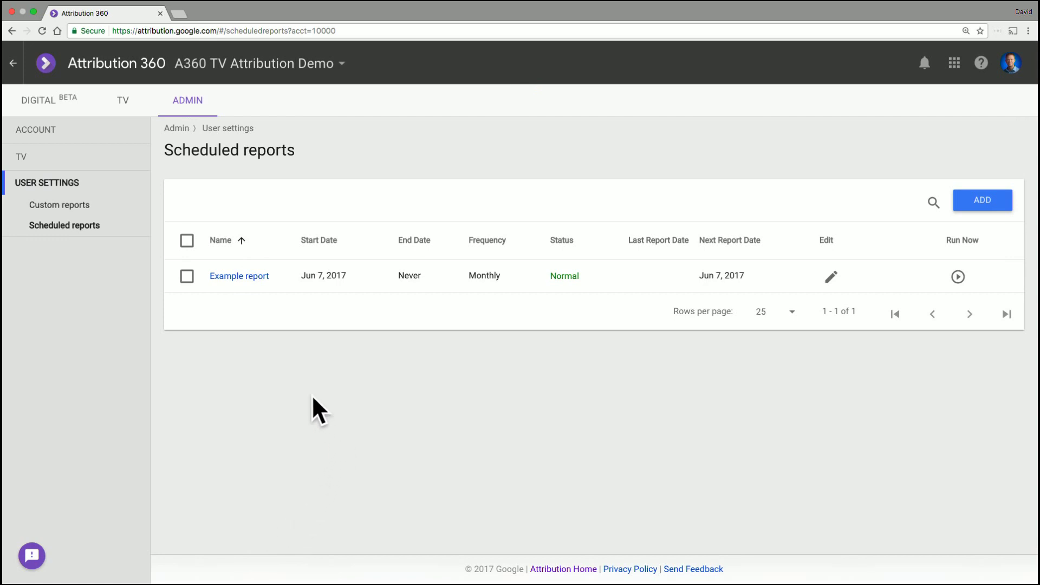
click(188, 278)
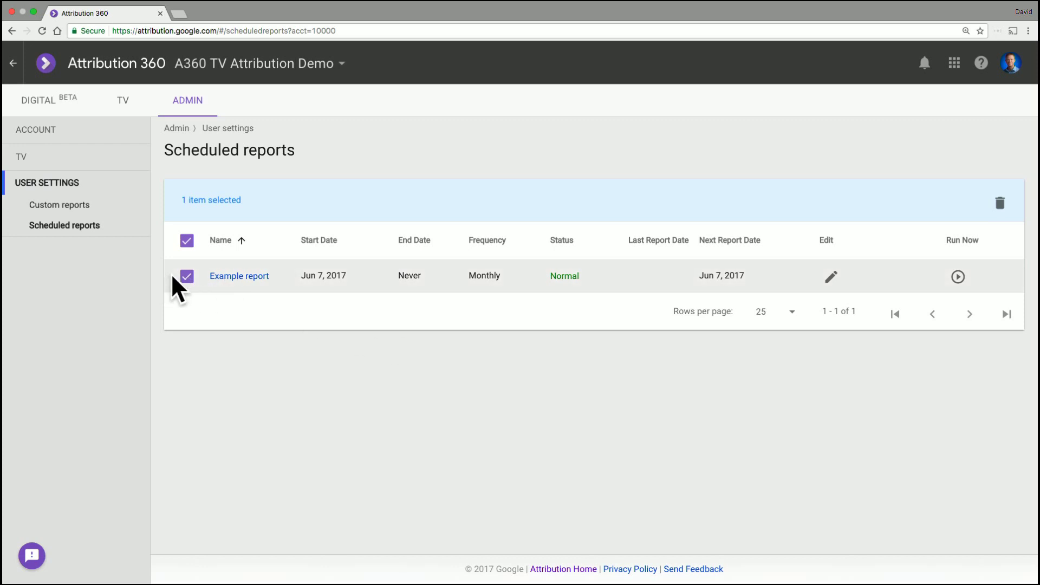
click(186, 278)
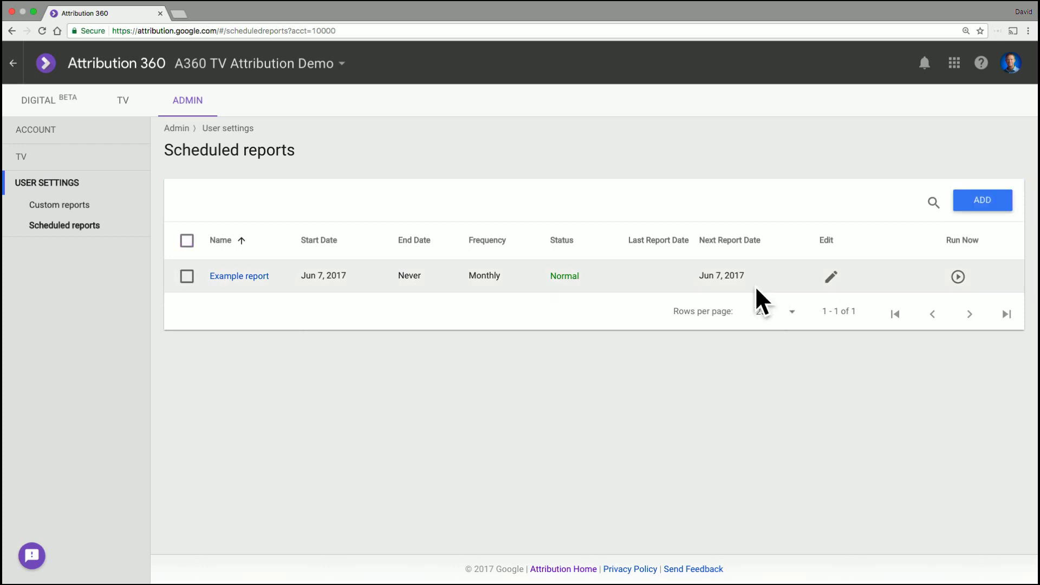